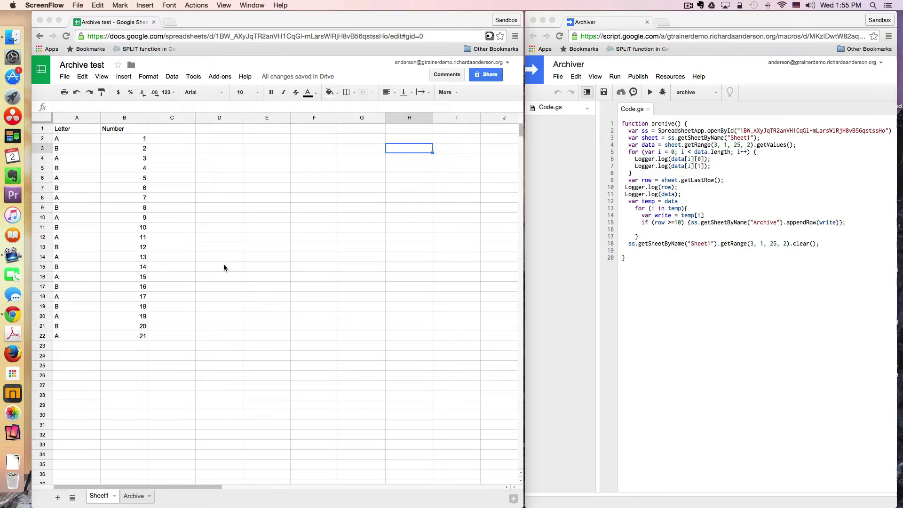
# Bring the spreadsheet forward and compare the Sheet1 and Archive tabs.
pyautogui.moveTo(212, 24); pyautogui.dragTo(209, 20)
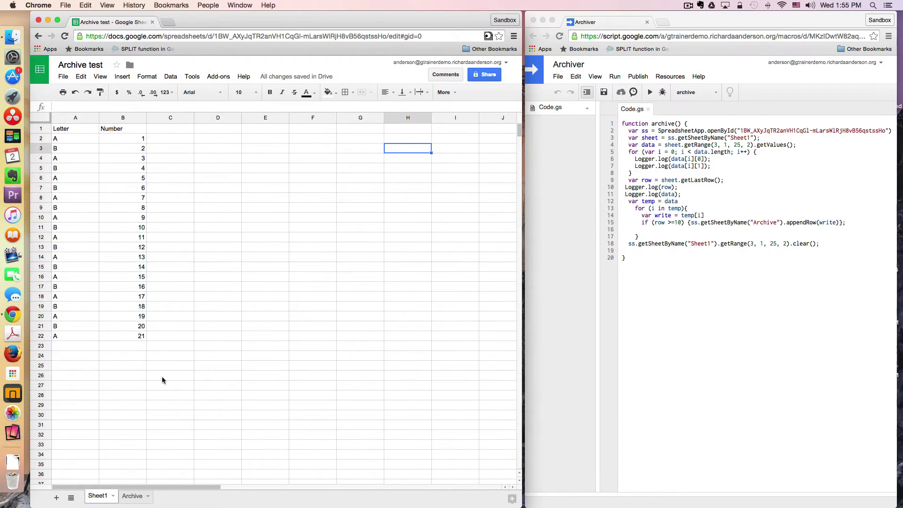
pyautogui.click(132, 495)
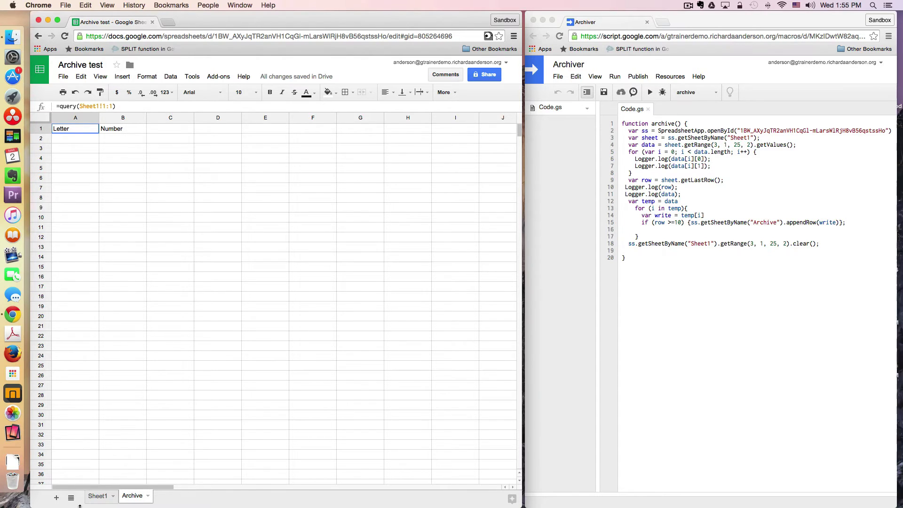
pyautogui.click(98, 496)
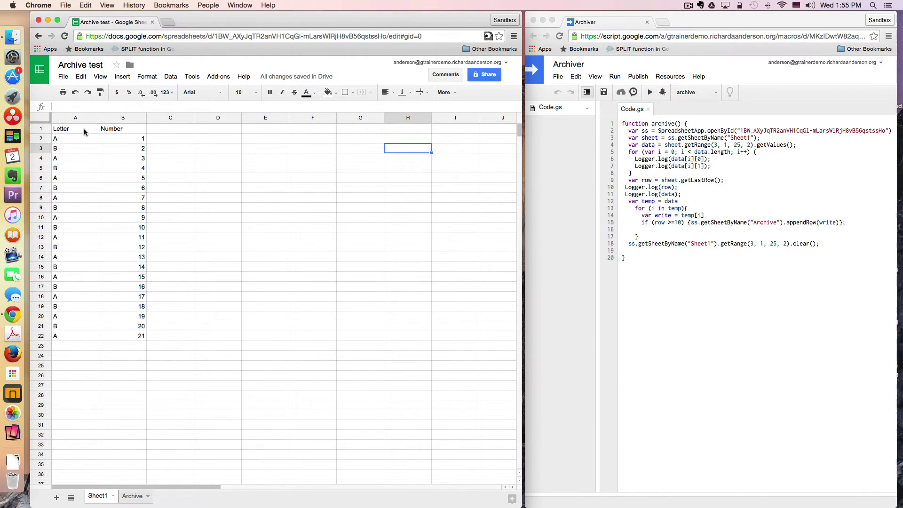
pyautogui.click(133, 496)
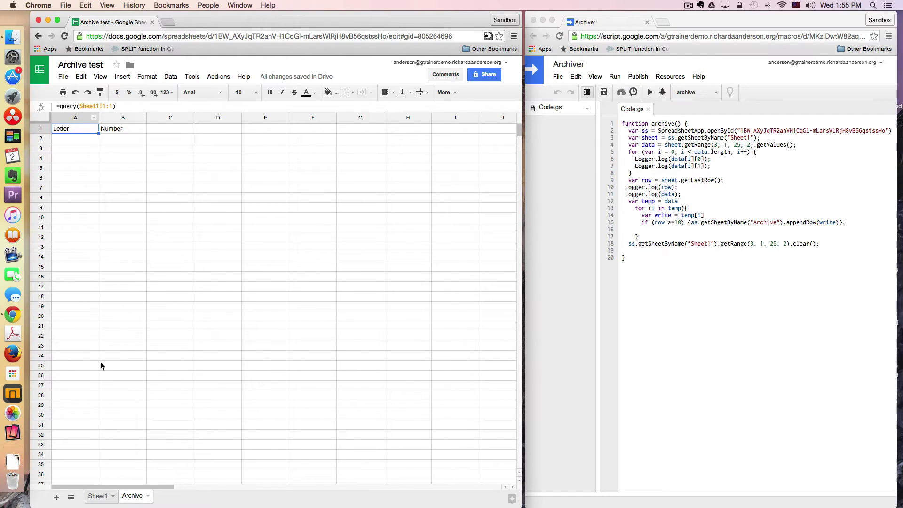
pyautogui.click(97, 495)
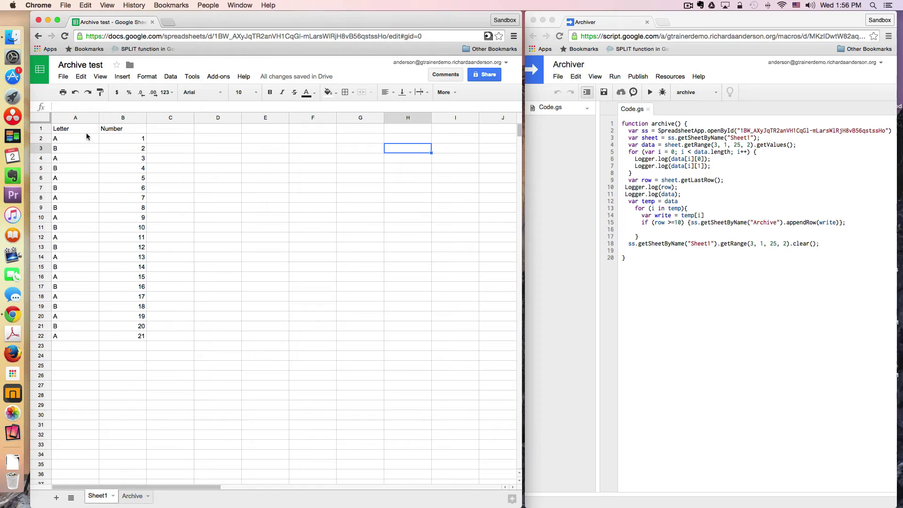
pyautogui.click(132, 496)
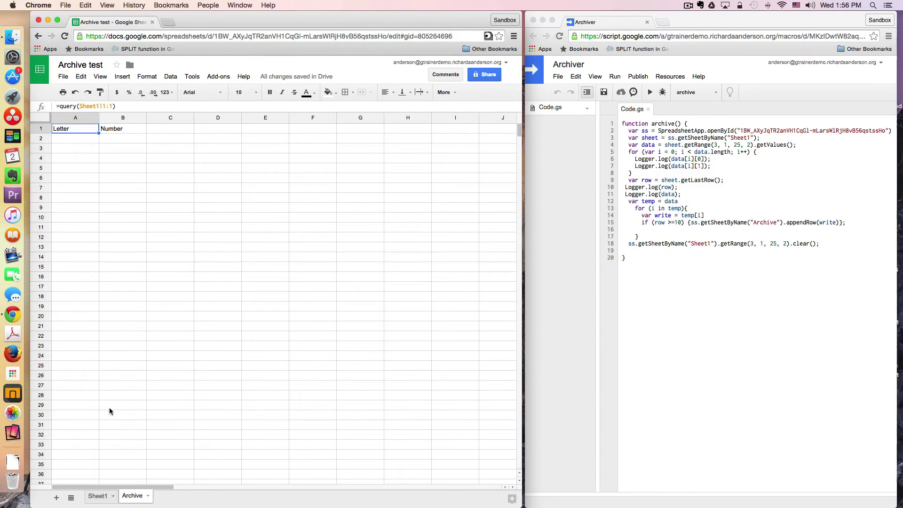
pyautogui.click(97, 496)
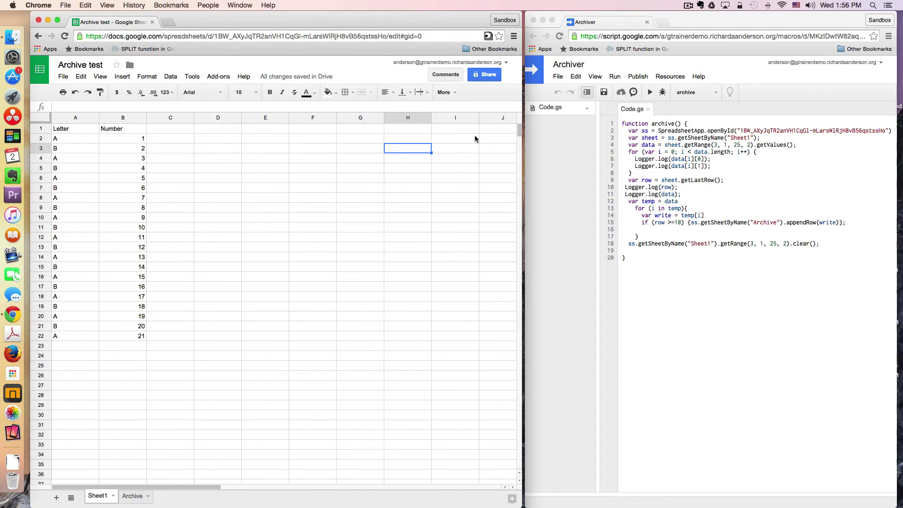
# Run the archive function and check rows 2–21 in the Archive tab.
pyautogui.click(408, 158)
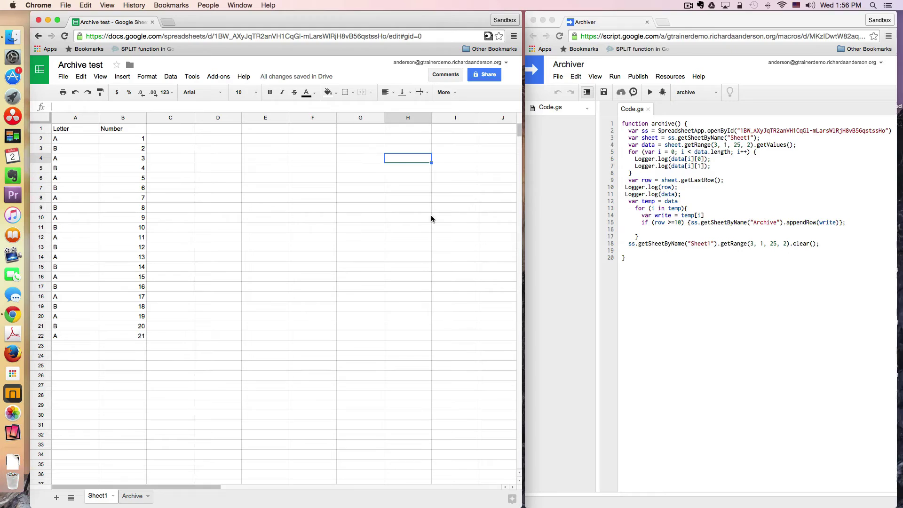
pyautogui.click(697, 48)
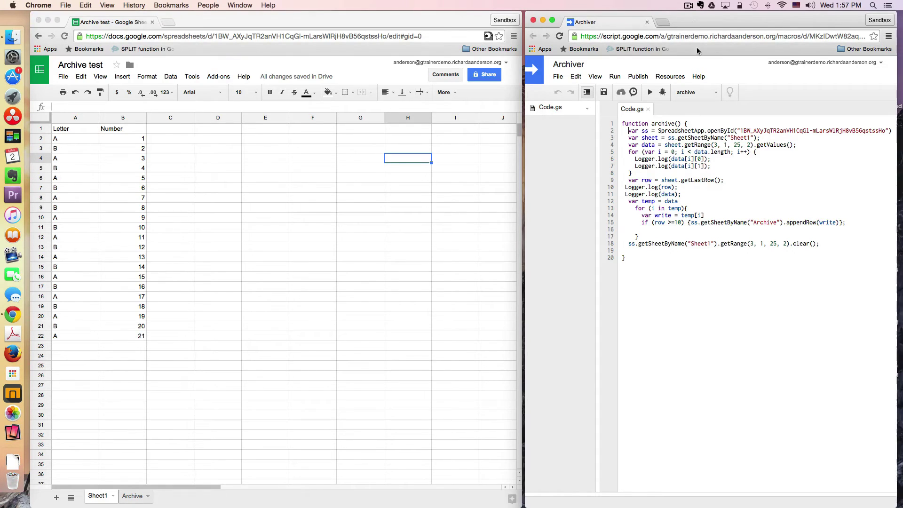
pyautogui.click(650, 93)
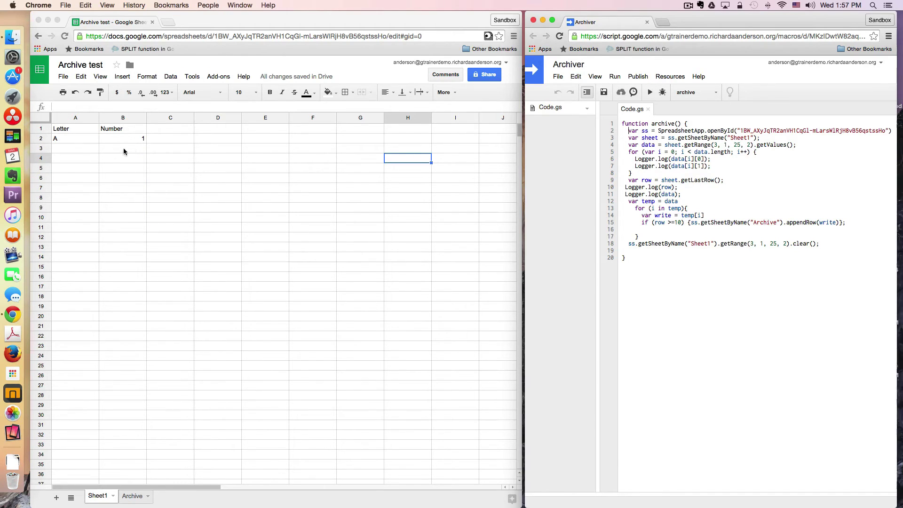
pyautogui.click(133, 495)
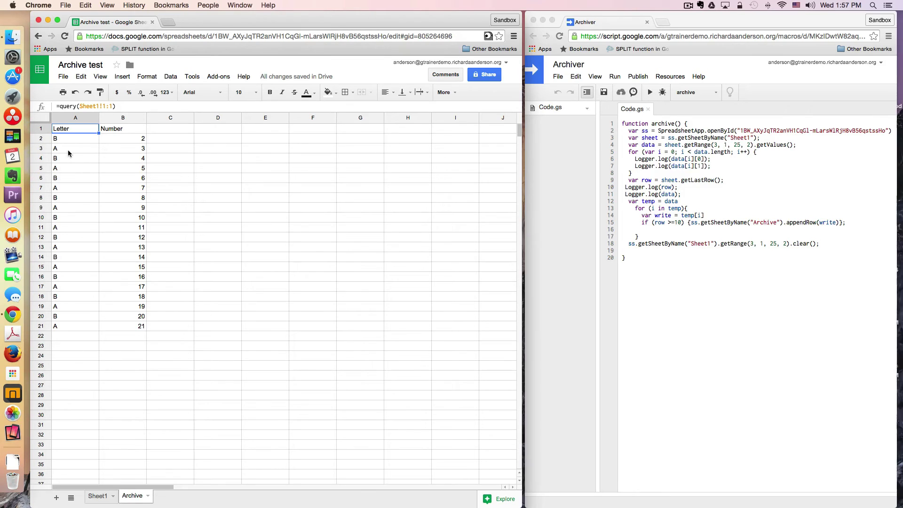
# Fill A and 1 down Sheet1 columns A and B to row 22, then rerun the archive.
pyautogui.click(98, 495)
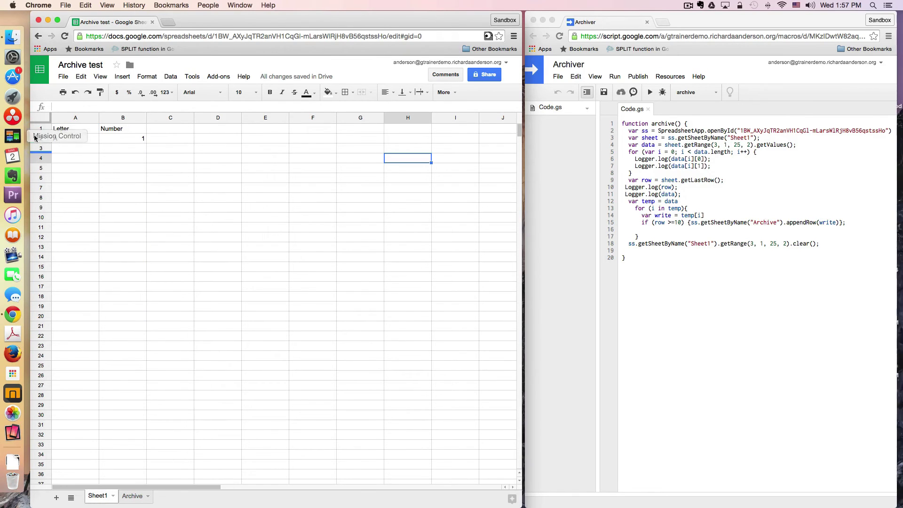
pyautogui.click(77, 139)
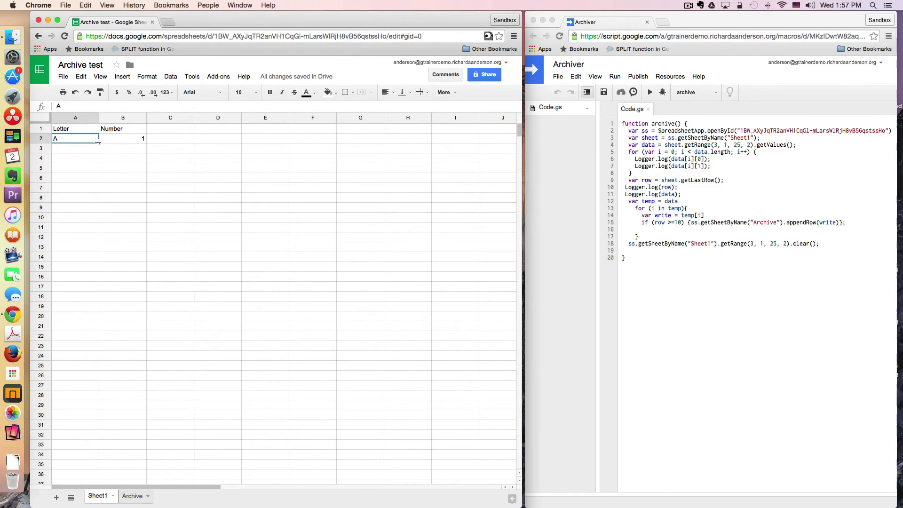
pyautogui.moveTo(98, 143); pyautogui.dragTo(99, 338)
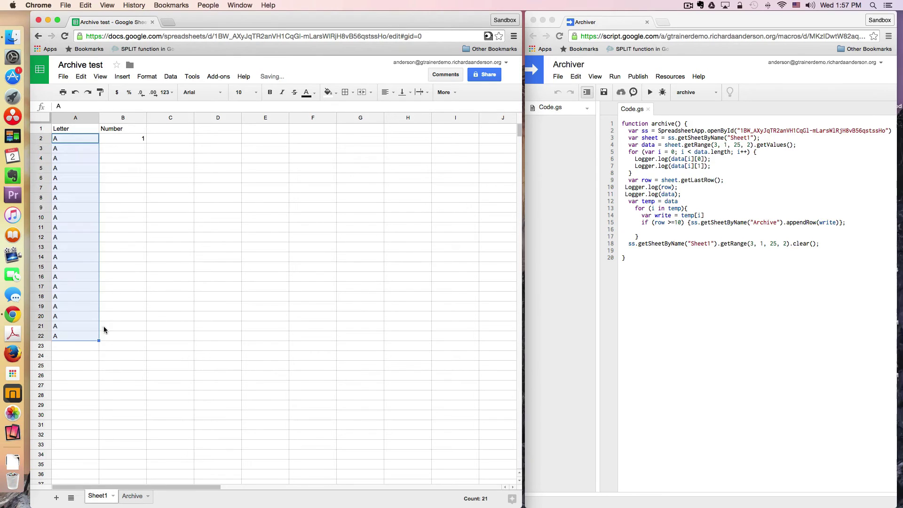
pyautogui.click(132, 140)
pyautogui.moveTo(144, 143); pyautogui.dragTo(127, 339)
pyautogui.click(218, 355)
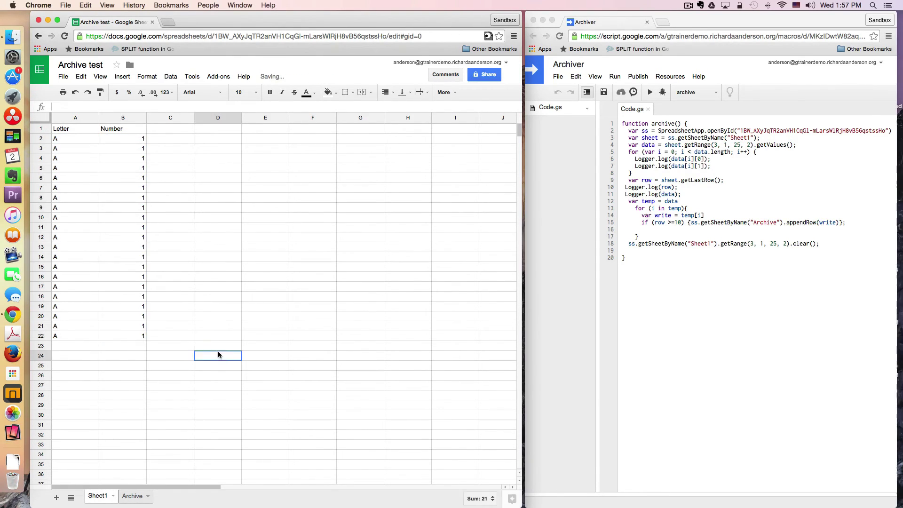
pyautogui.click(651, 93)
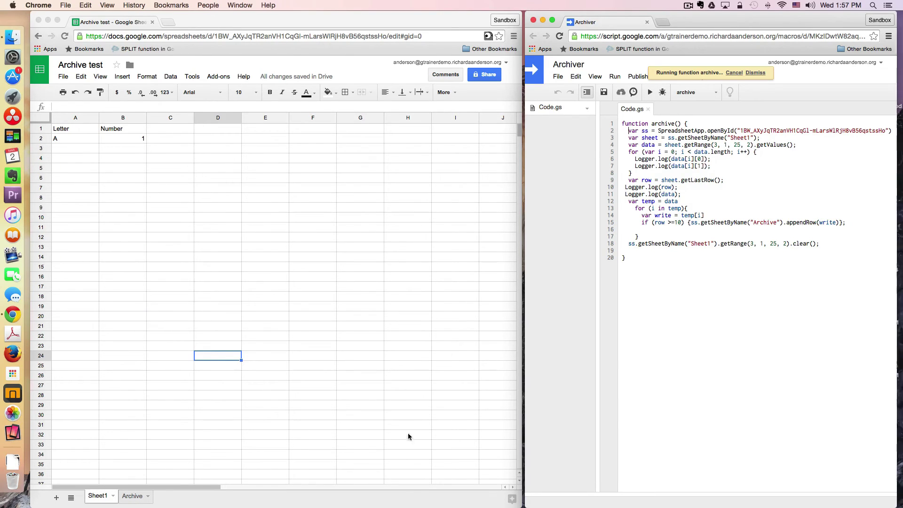
pyautogui.click(131, 496)
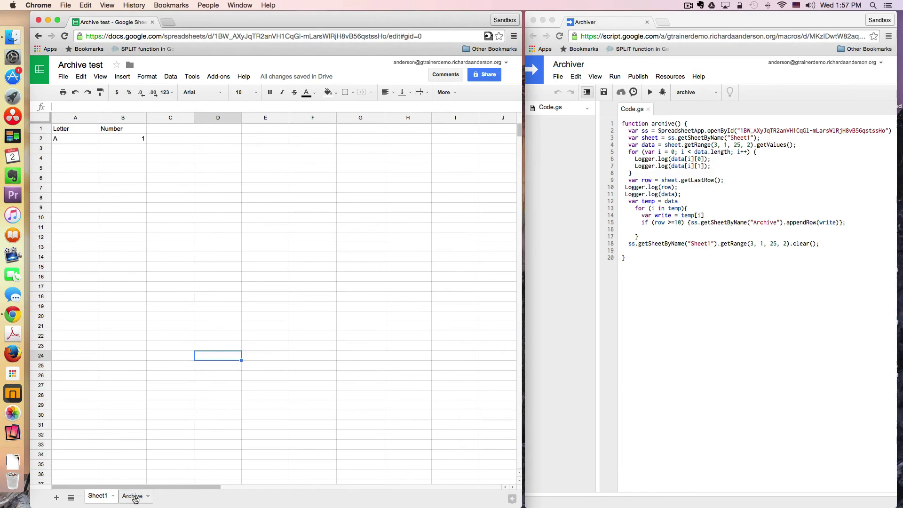
pyautogui.scroll(-5, 131, 392)
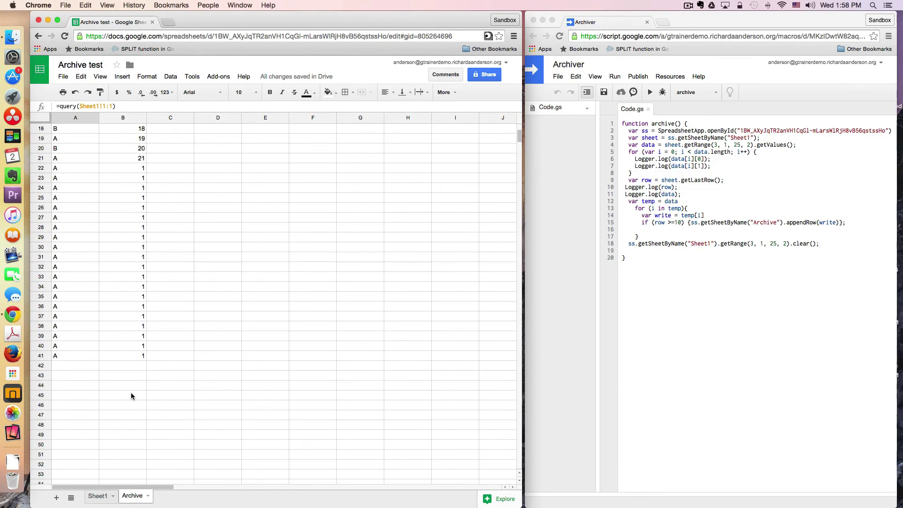
pyautogui.scroll(5, 130, 393)
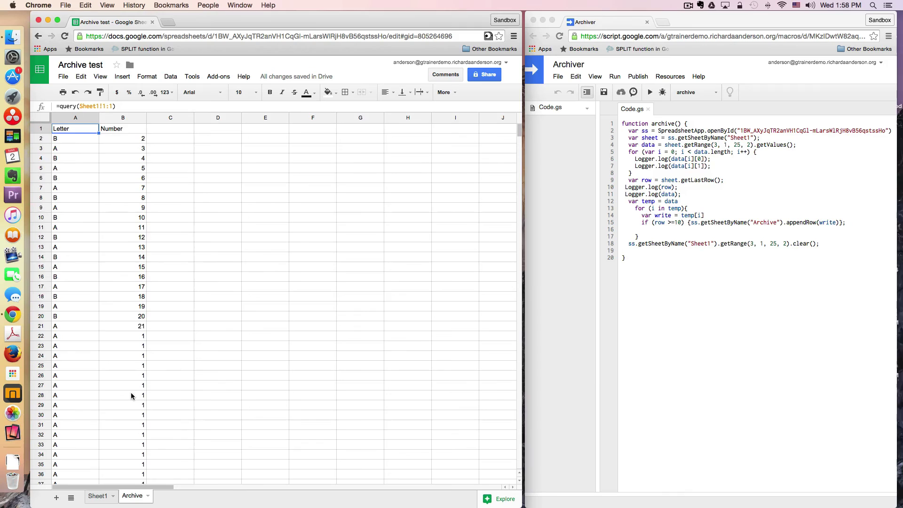
pyautogui.click(97, 496)
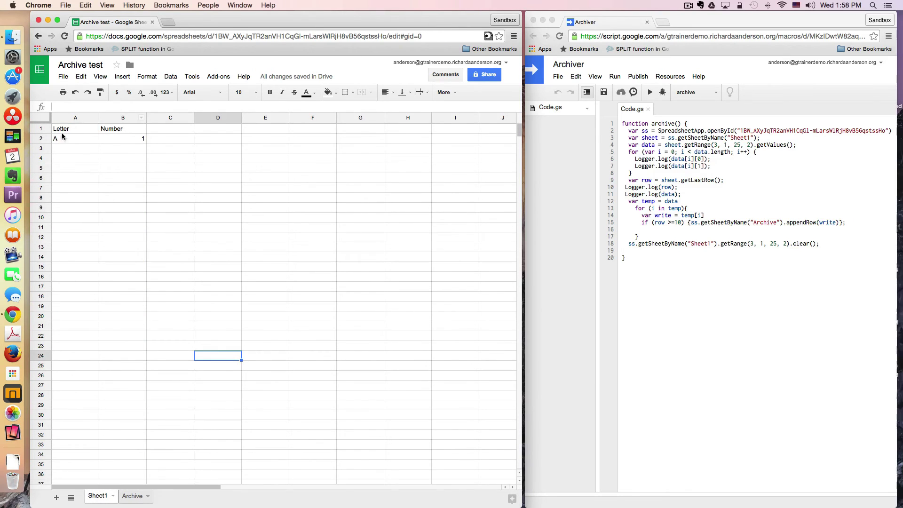